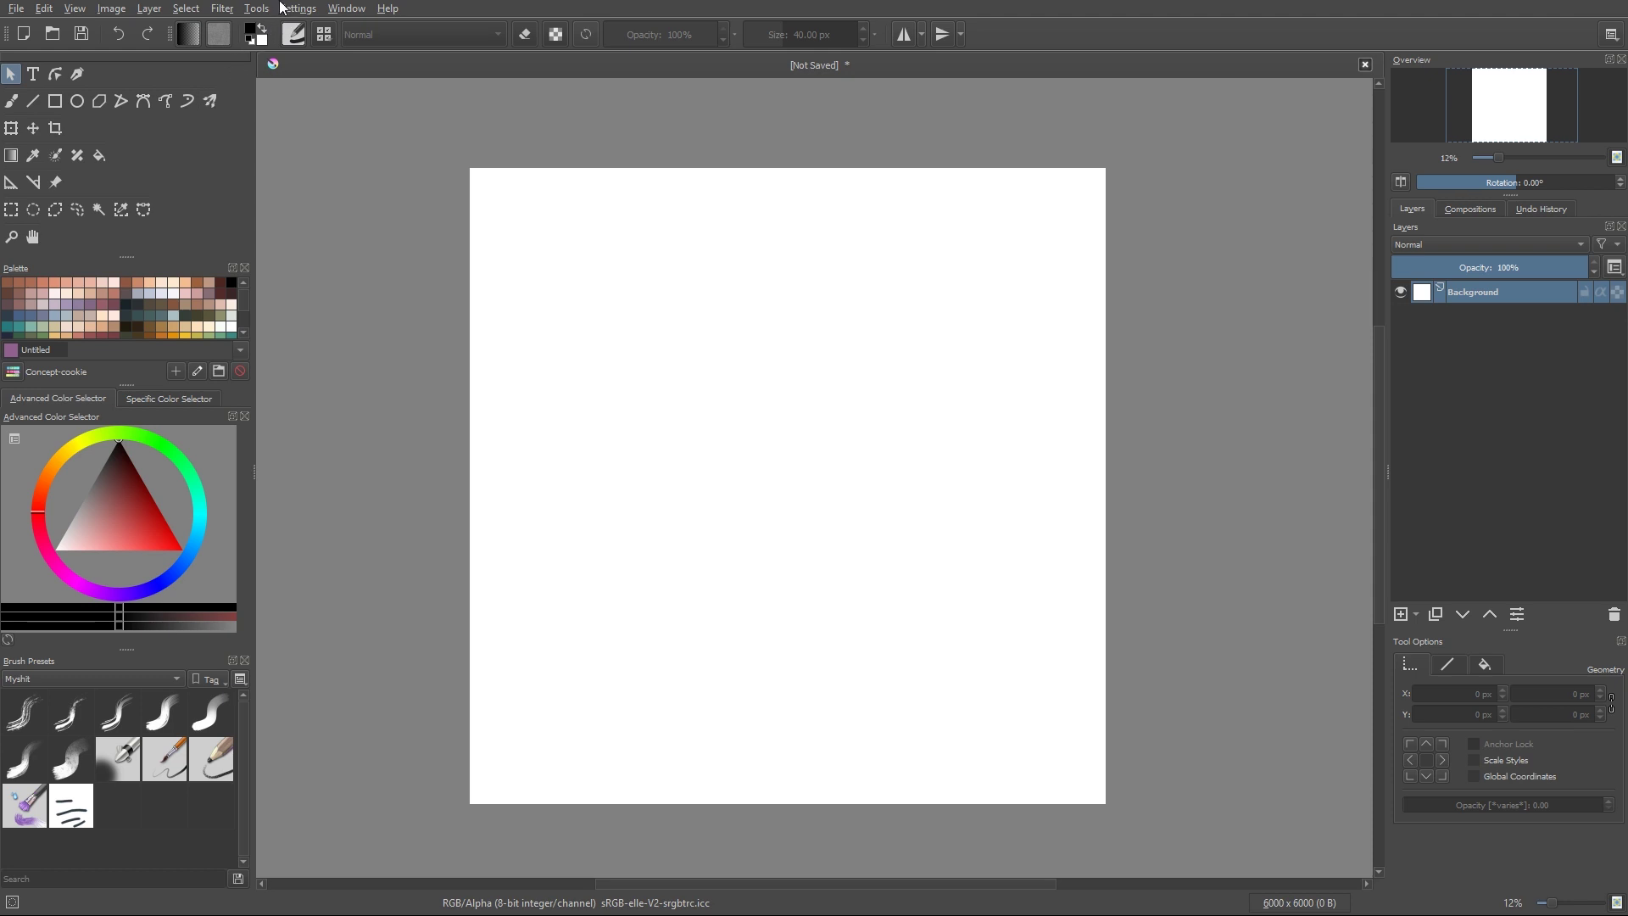
With the Reference Images tool, place the Desktop banana photo at the canvas's top-left corner
click(307, 8)
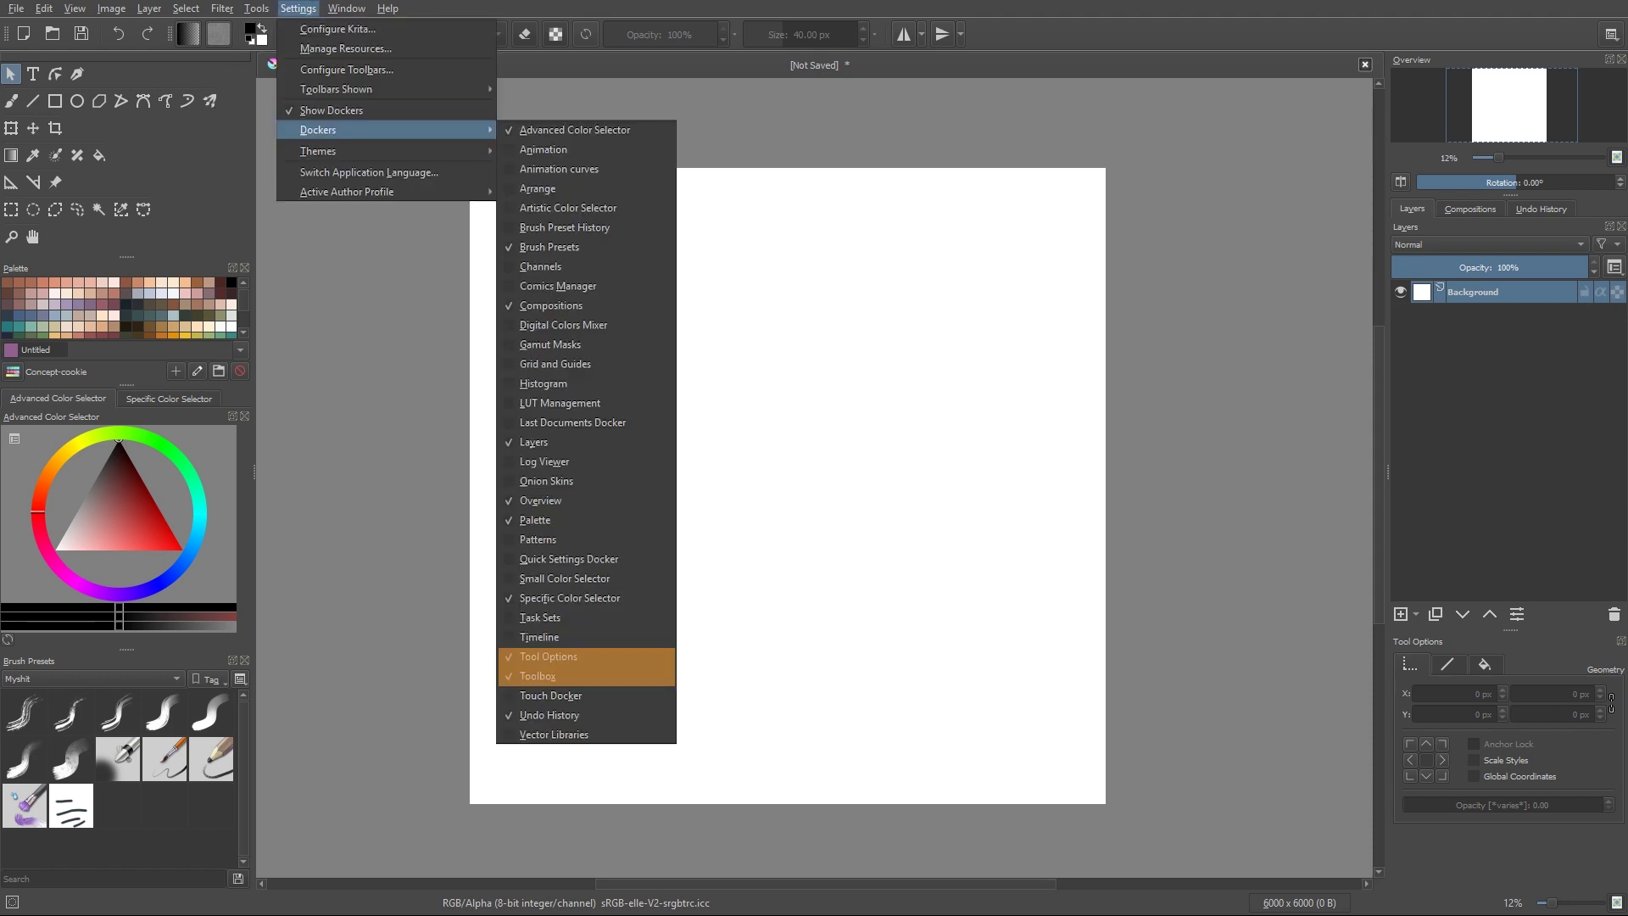
key(Escape)
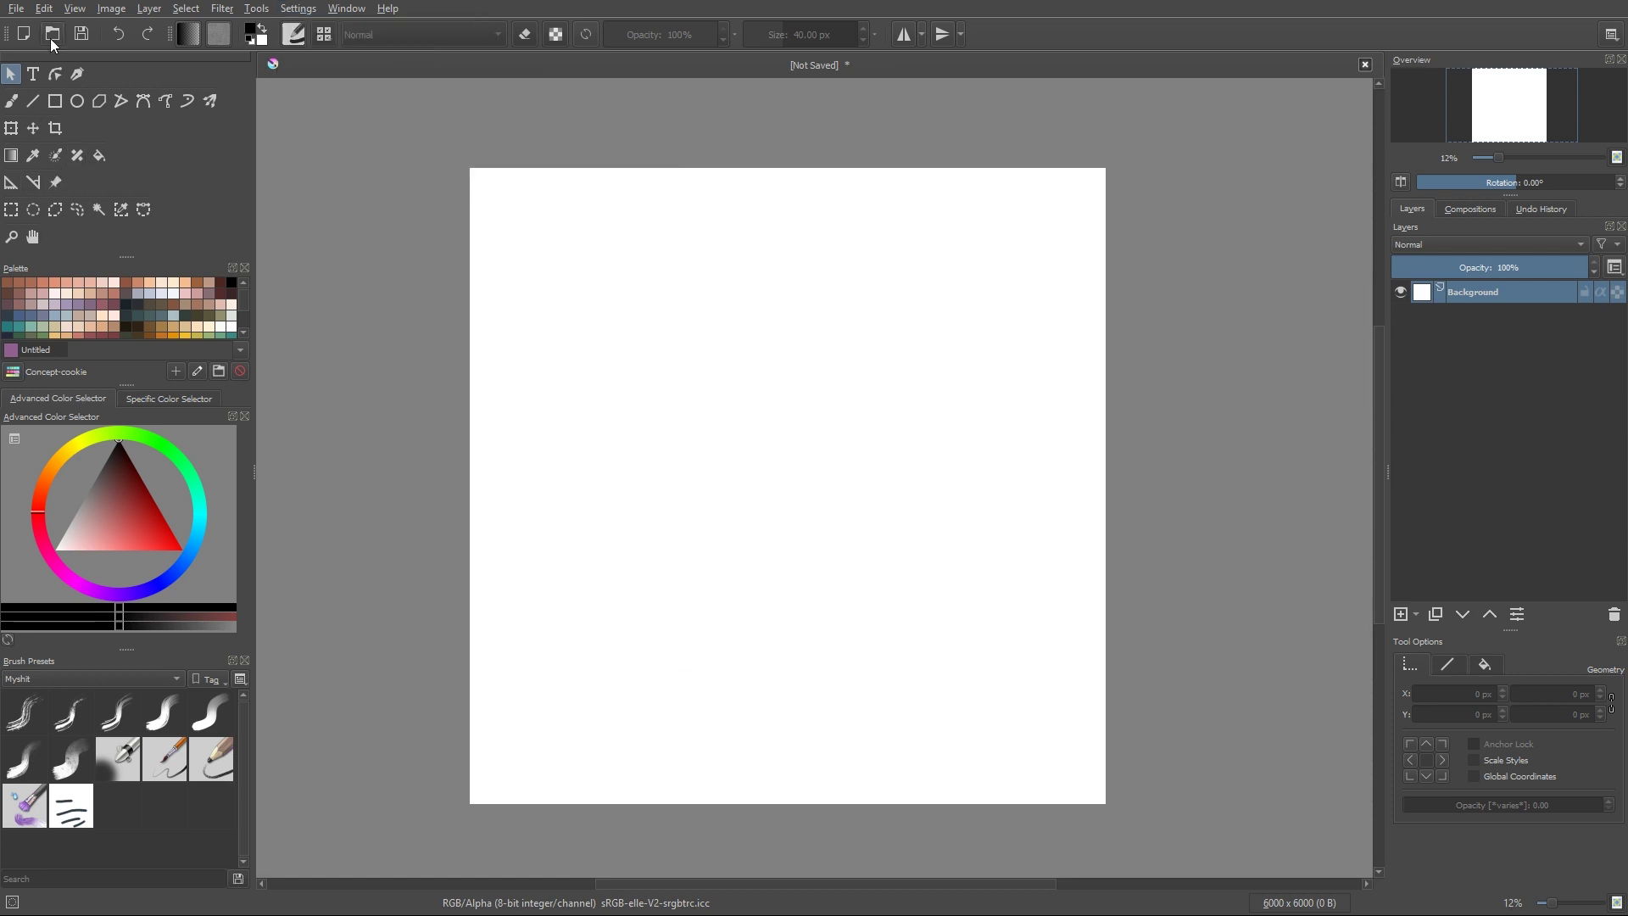
click(56, 183)
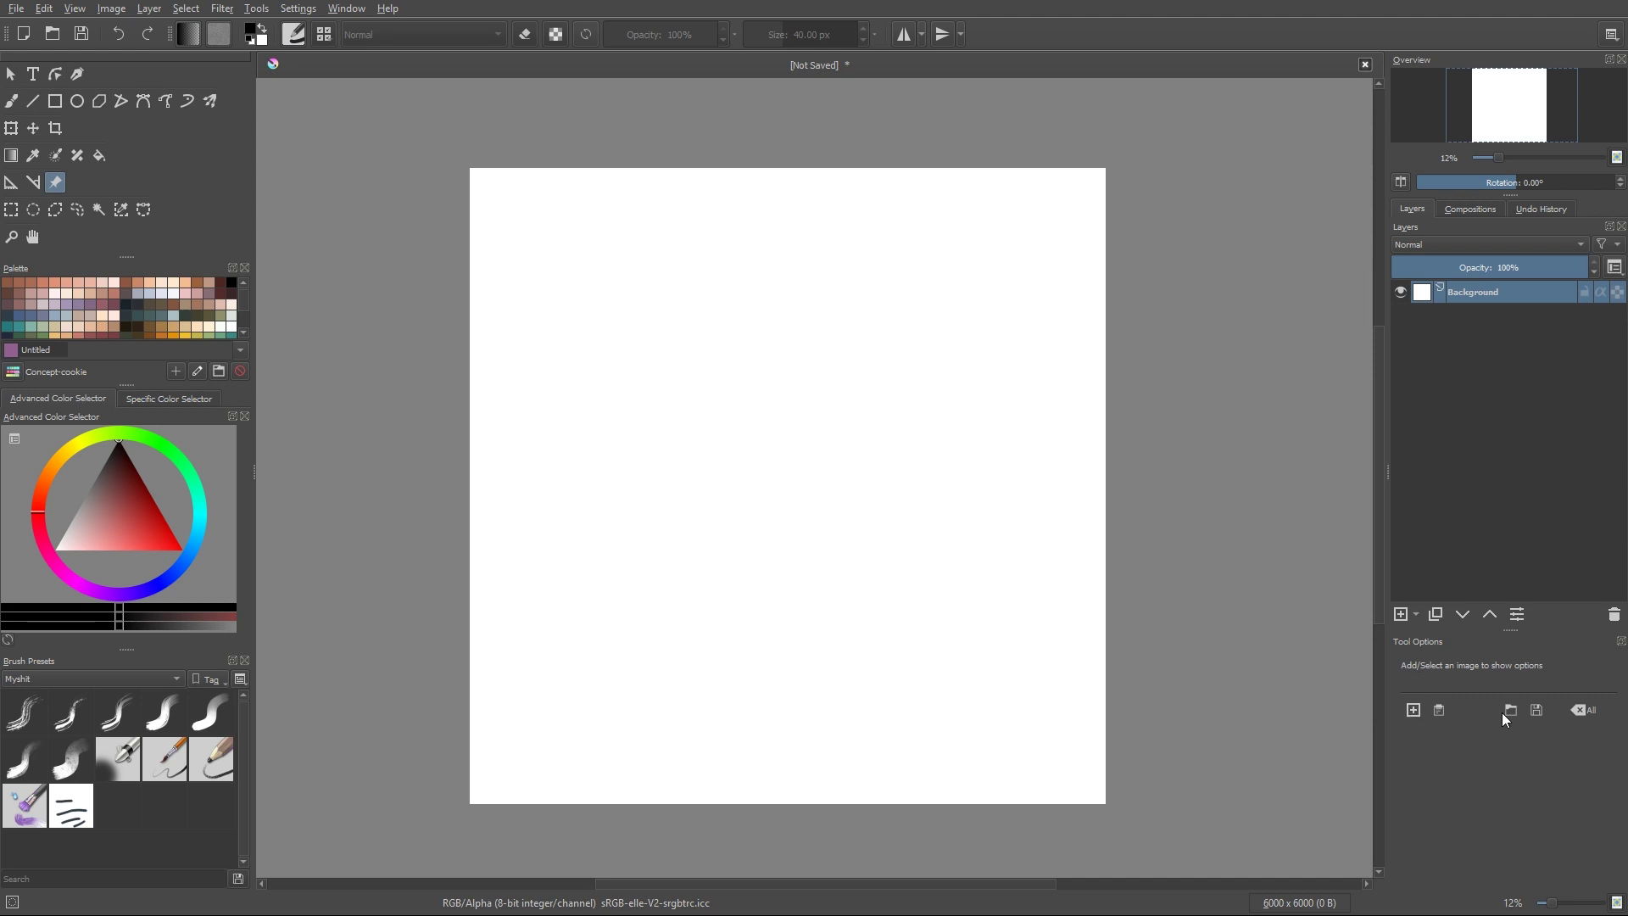
click(1413, 710)
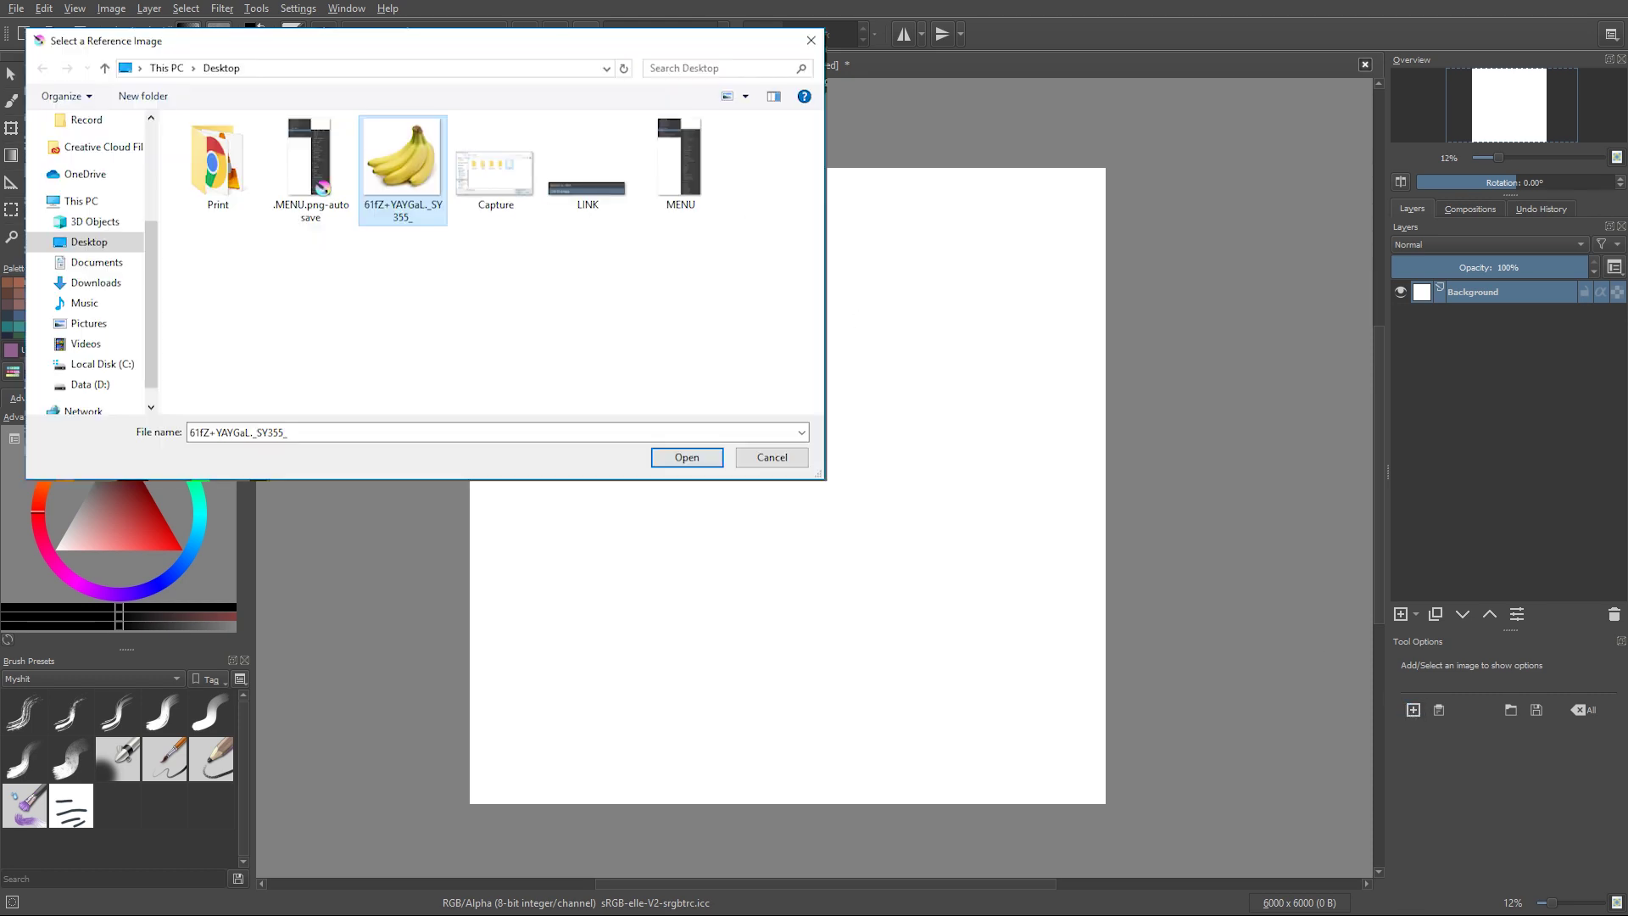
click(687, 457)
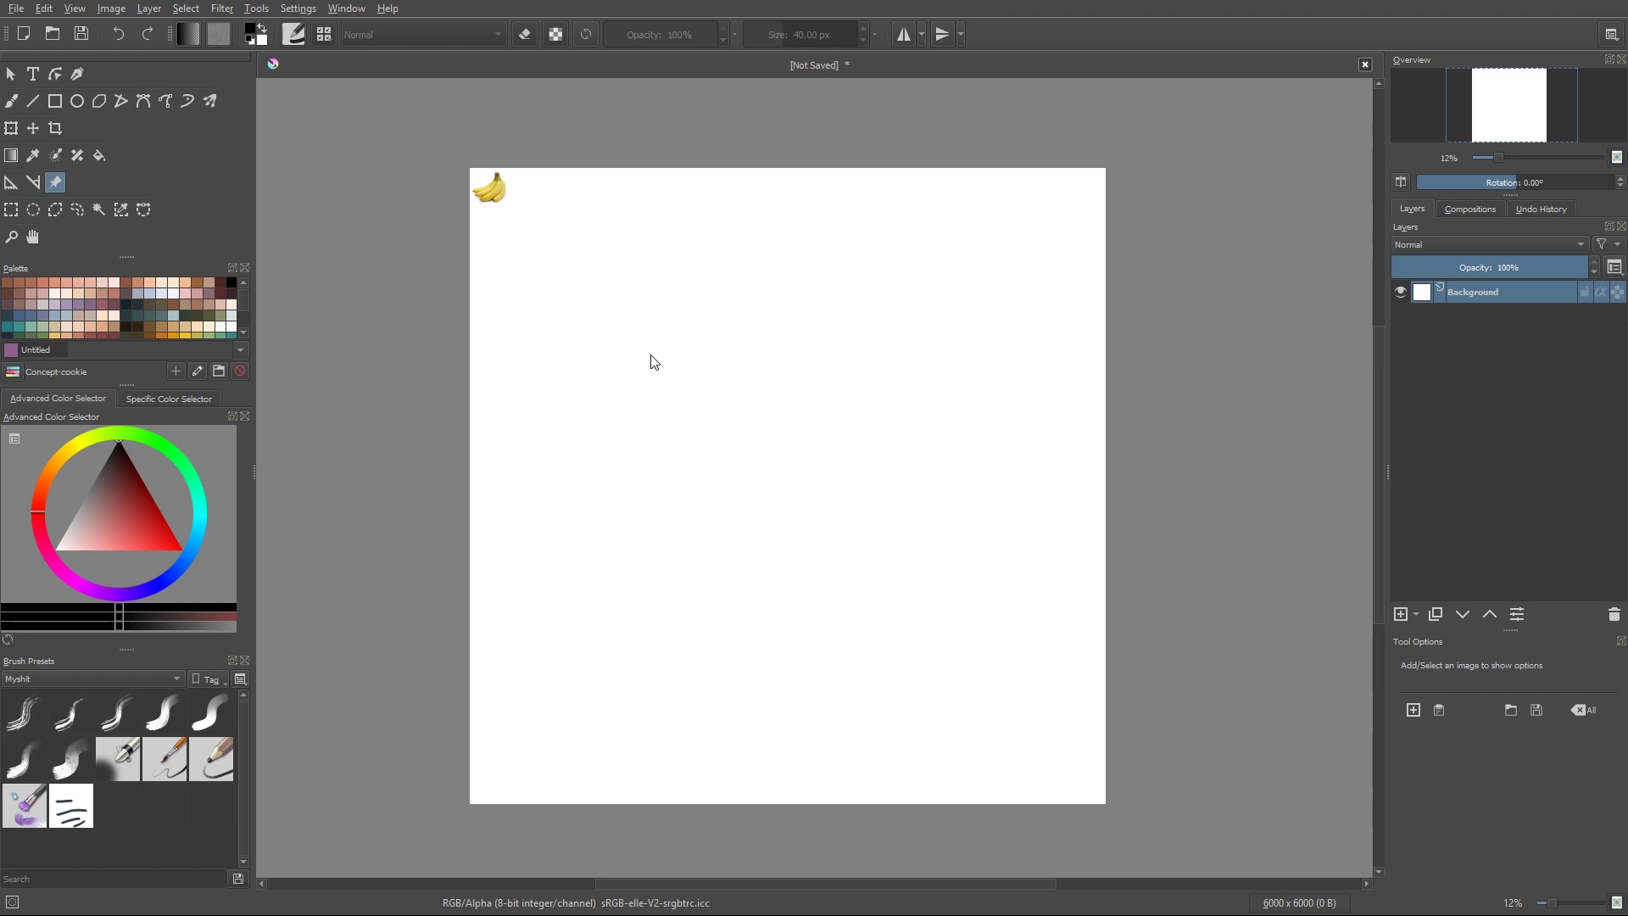
click(498, 204)
Enlarge the banana reference, move it left of the canvas, and test rotation and saturation
drag(511, 205, 661, 357)
drag(612, 296, 396, 307)
drag(451, 352, 404, 311)
drag(1504, 686, 1611, 688)
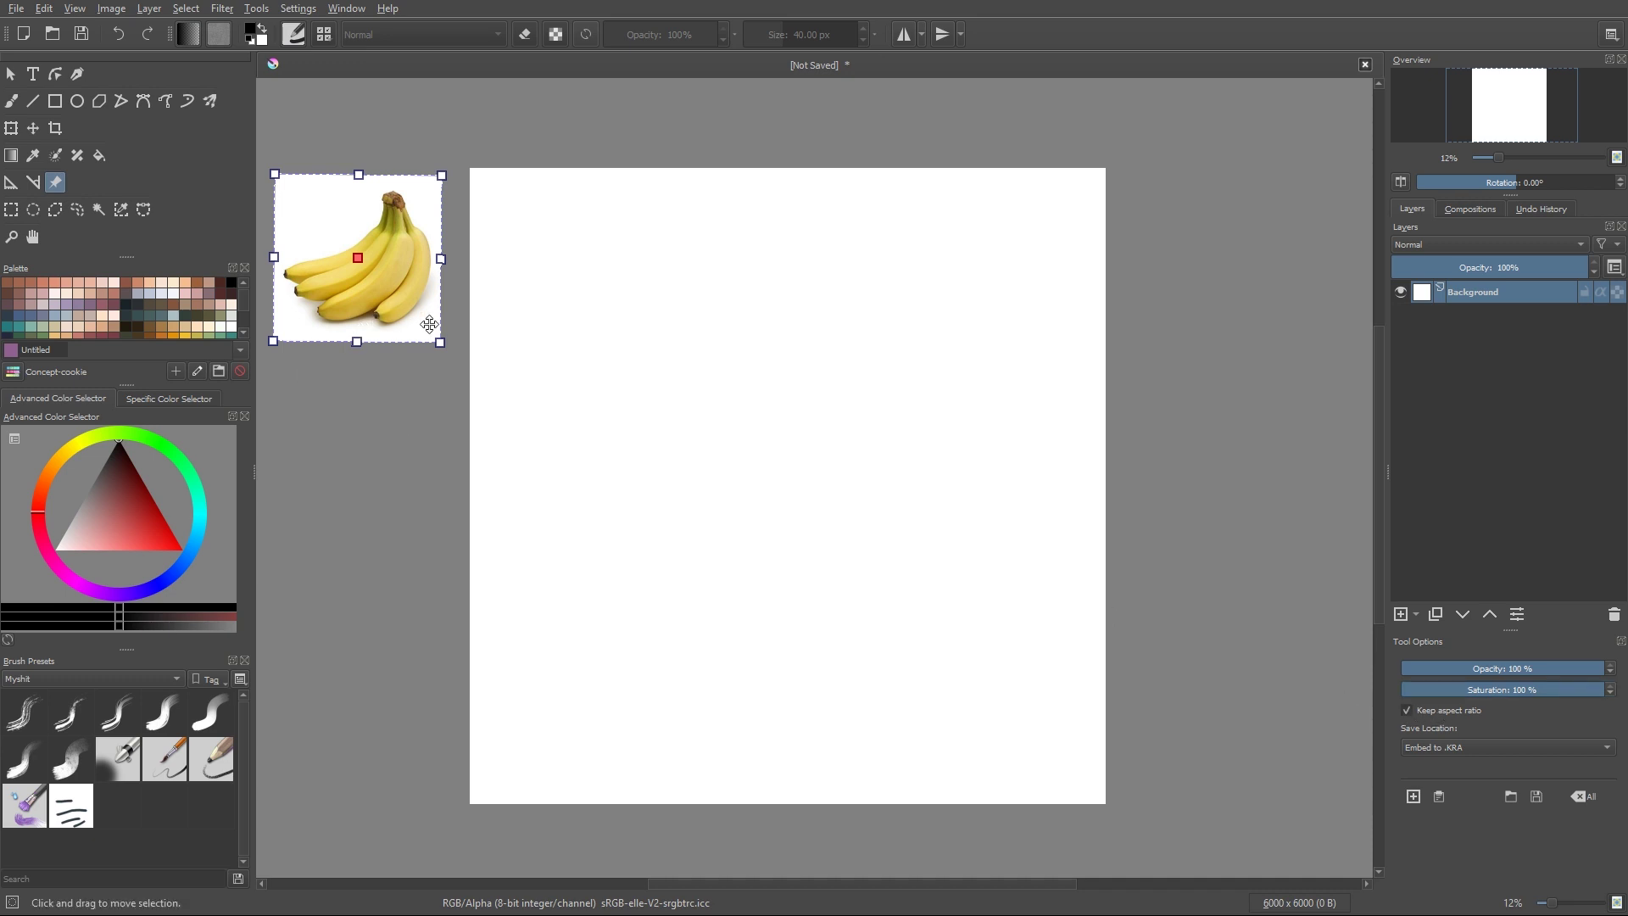
Double the banana's size, turn off Keep aspect ratio, and stretch it out of proportion
mouse_move(440, 342)
mouse_down()
mouse_move(505, 440)
mouse_move(675, 506)
mouse_move(424, 321)
mouse_move(462, 359)
mouse_up()
click(1411, 706)
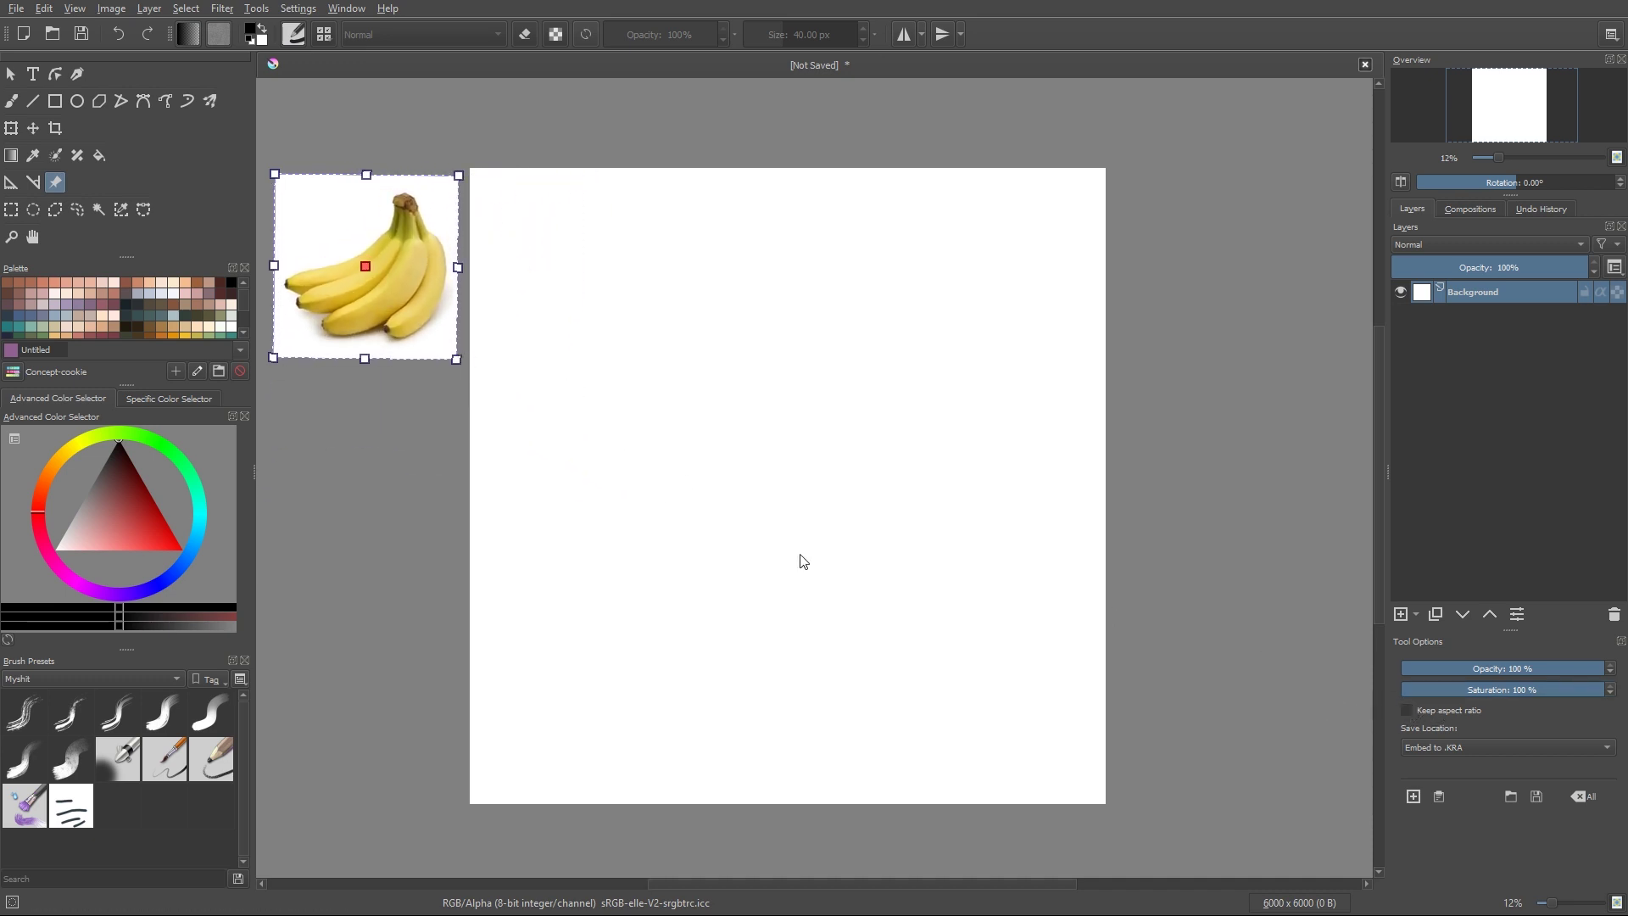
drag(458, 359, 448, 327)
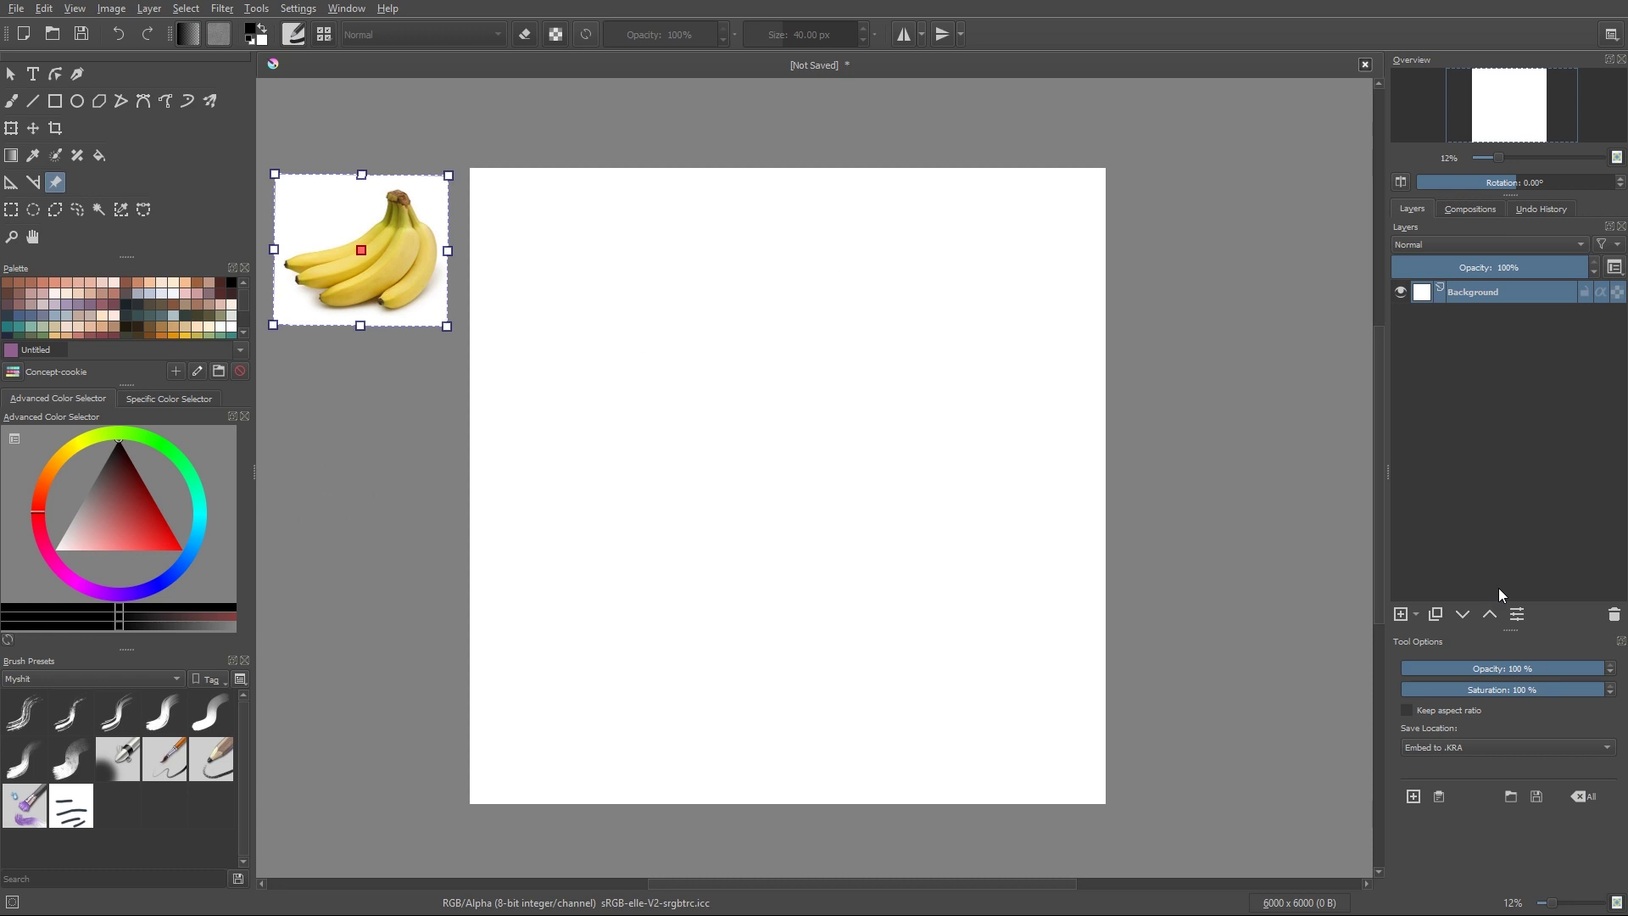
Re-enable Keep aspect ratio and leave Save Location set to Embed to .KRA
click(1407, 708)
mouse_move(361, 250)
mouse_down()
mouse_move(402, 271)
mouse_move(369, 244)
mouse_up()
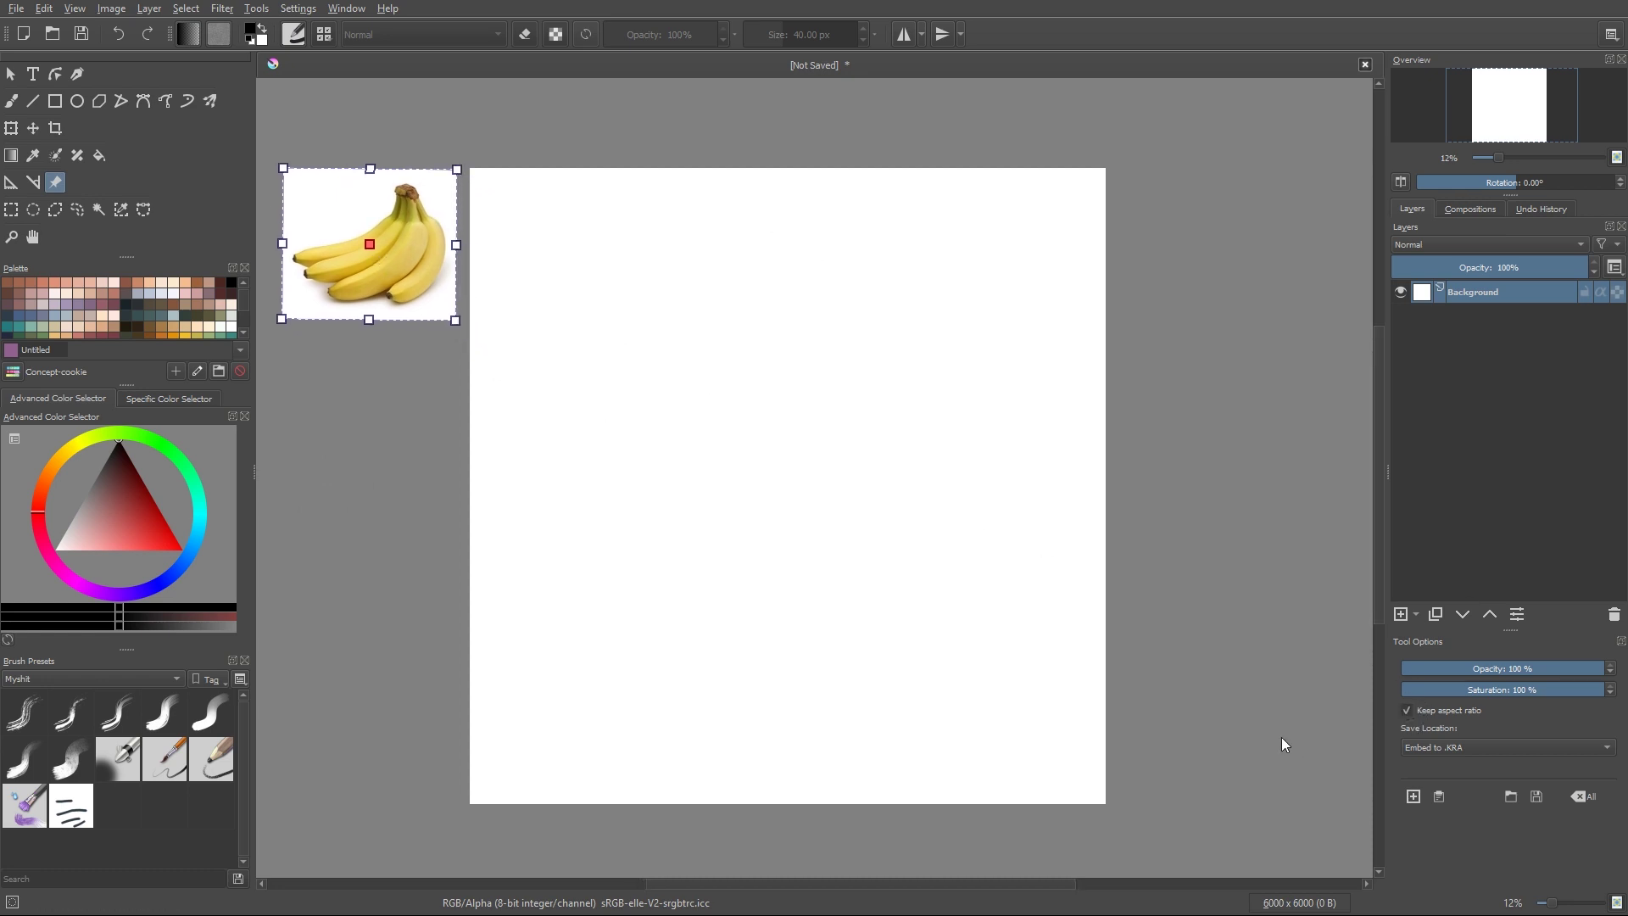
click(1420, 748)
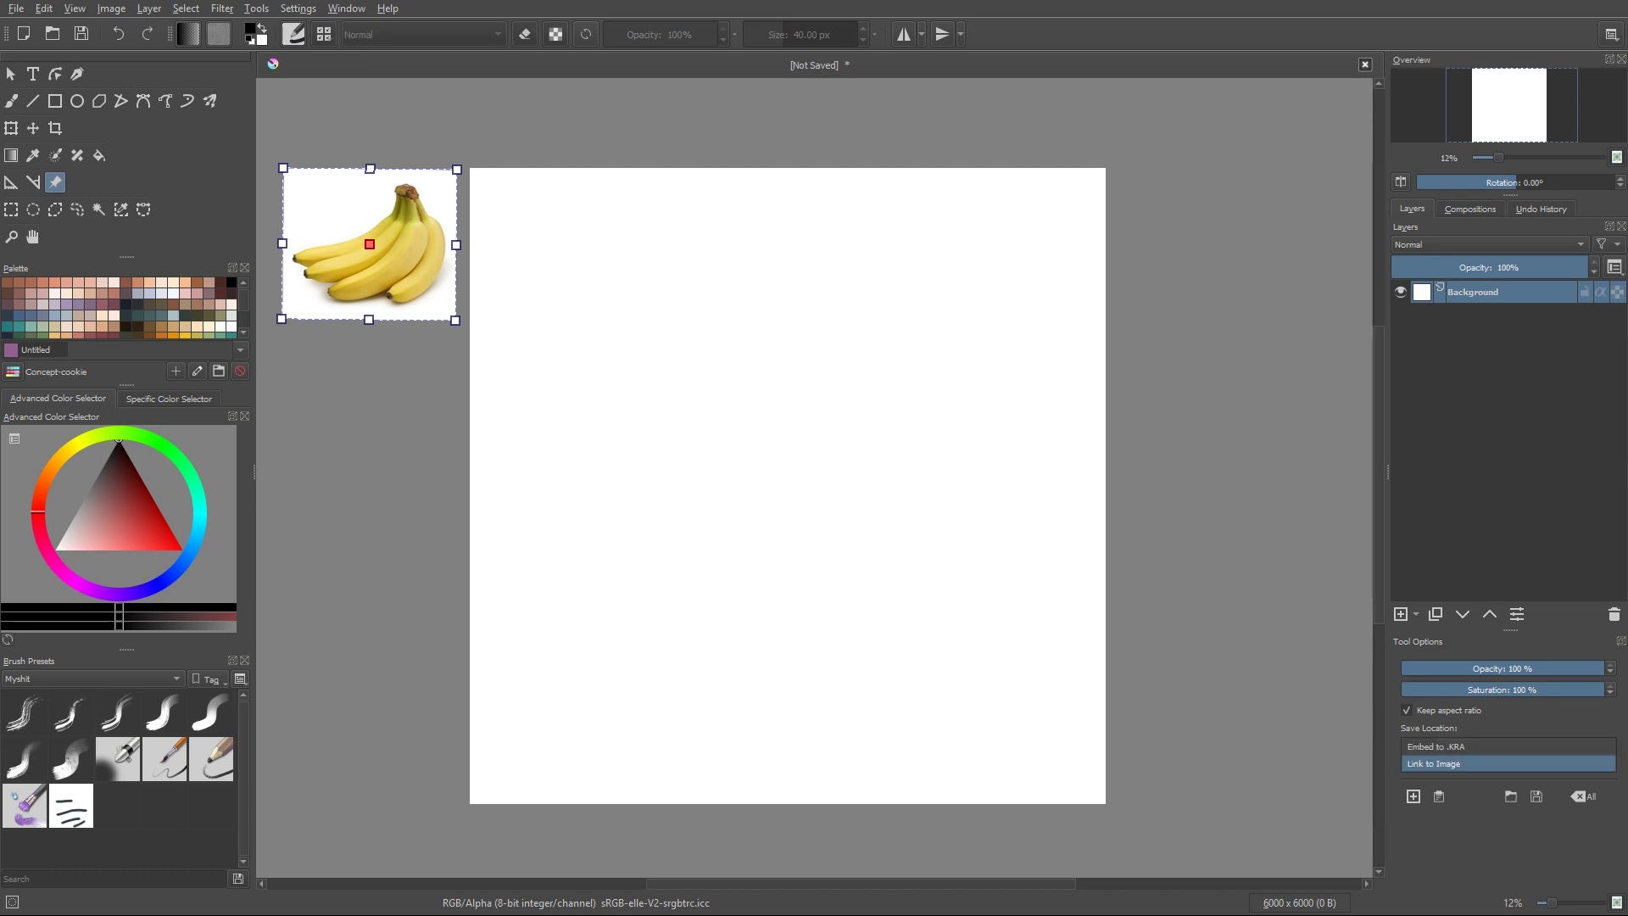
click(1393, 749)
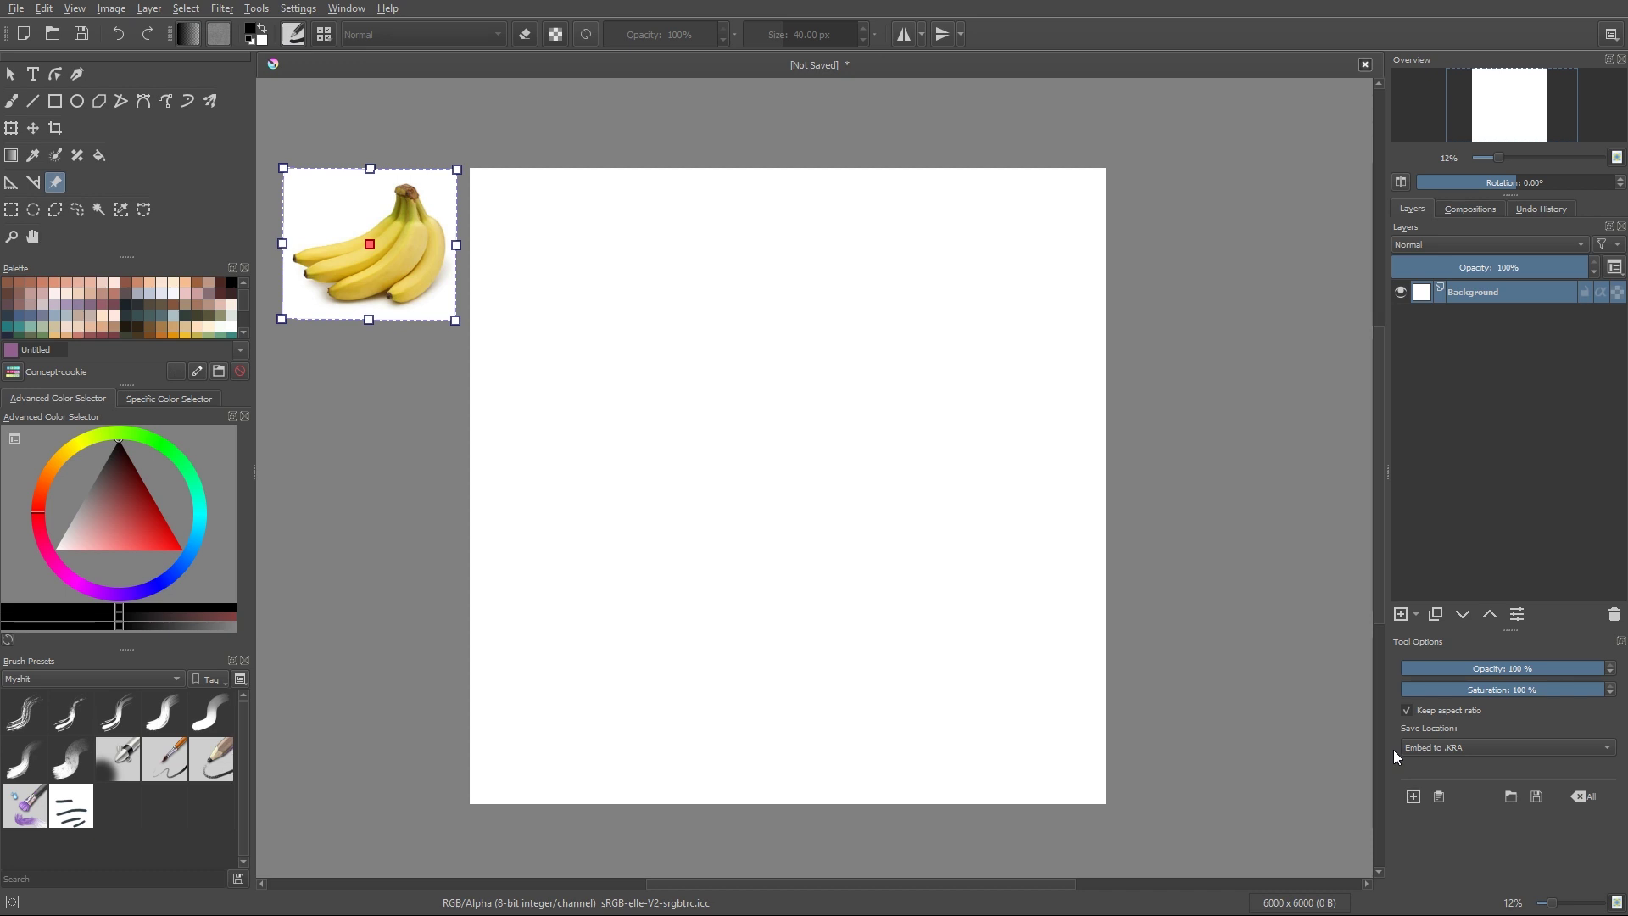
click(1423, 745)
click(1412, 796)
Add a second banana reference, enlarge it beside the canvas's upper right, and adjust its opacity and saturation
key(Return)
click(500, 188)
drag(507, 206, 603, 306)
drag(537, 236, 1209, 285)
click(1256, 383)
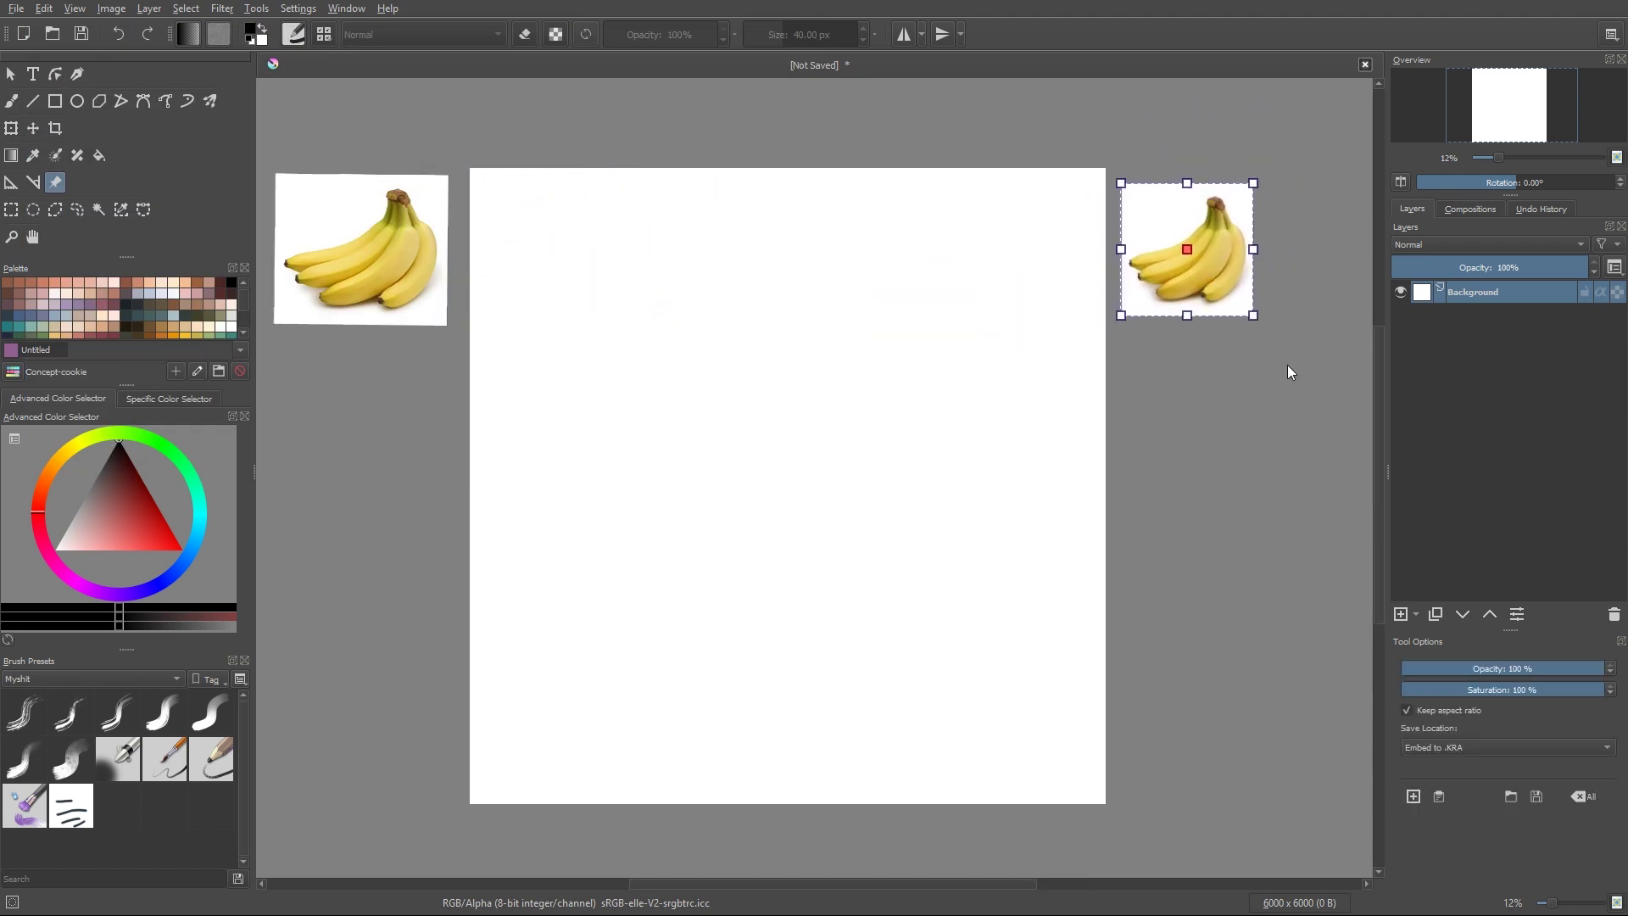
drag(1477, 671, 1615, 690)
click(1528, 691)
Nudge the left and right banana references into their final positions
mouse_move(1098, 296)
mouse_down()
mouse_move(1105, 269)
mouse_move(1095, 284)
mouse_up()
drag(352, 235, 363, 230)
click(541, 148)
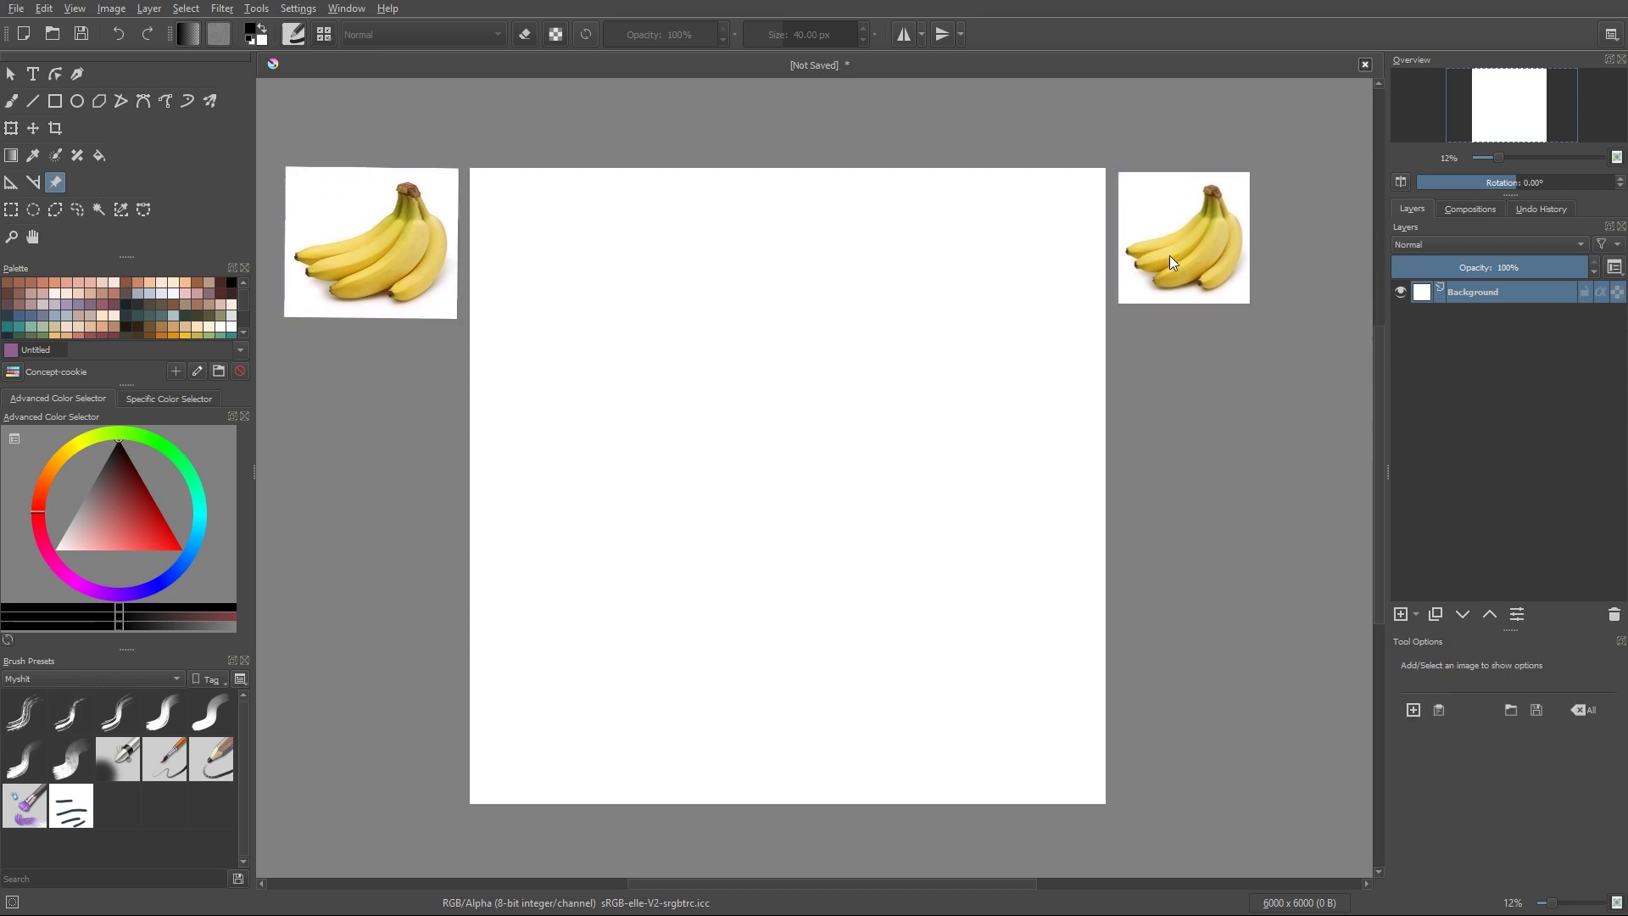
drag(1170, 260, 1168, 255)
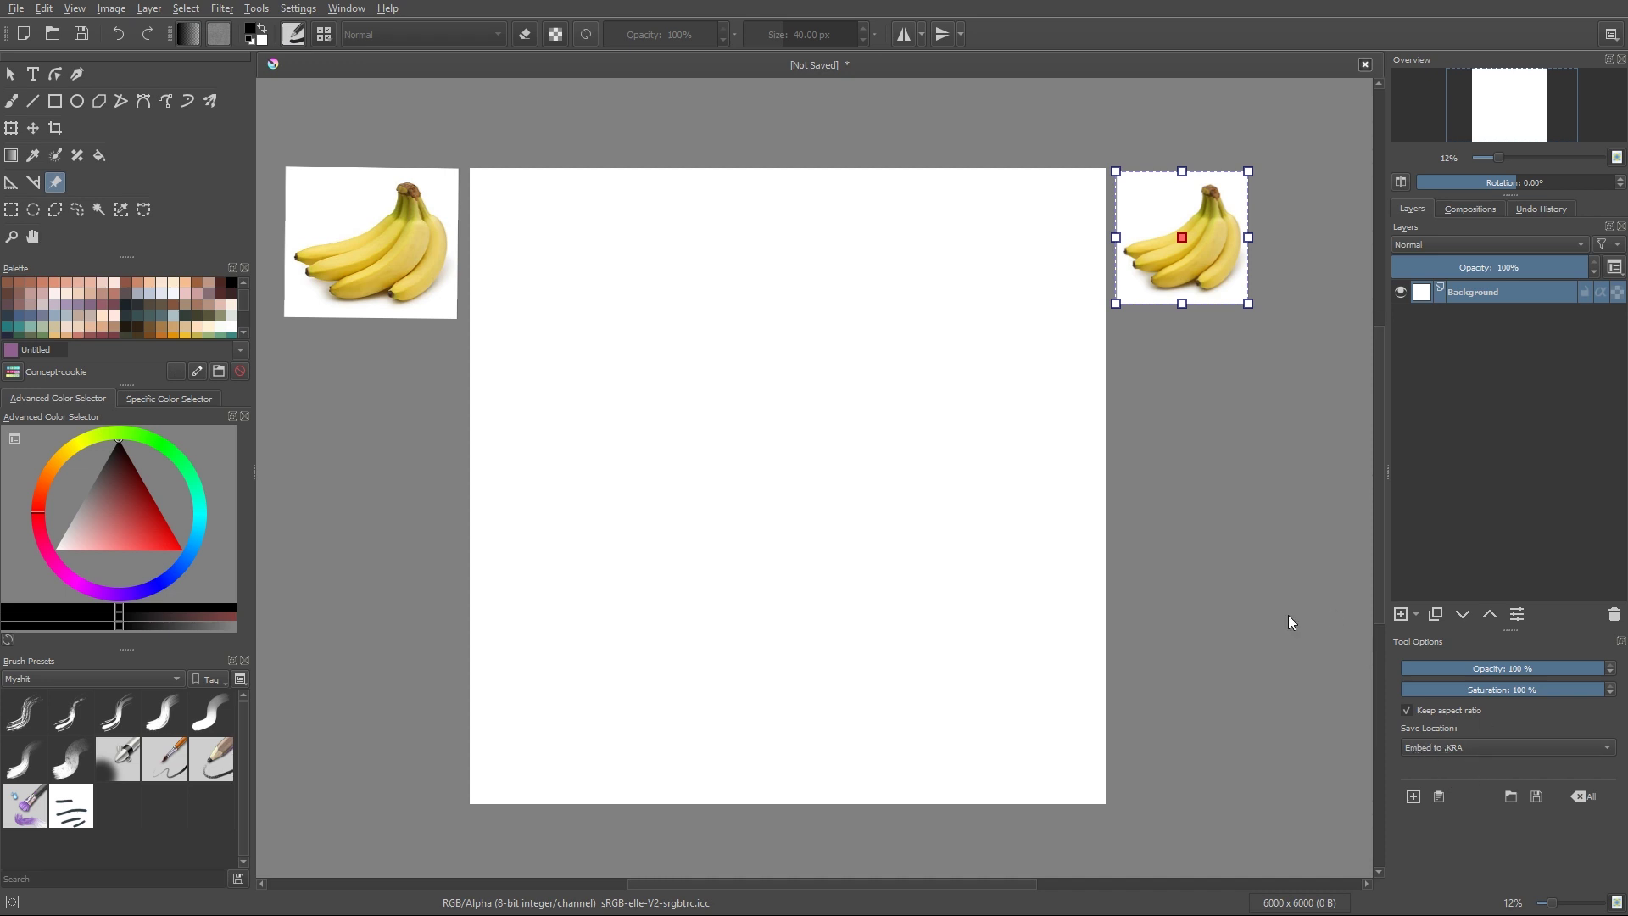
drag(1198, 283, 1199, 281)
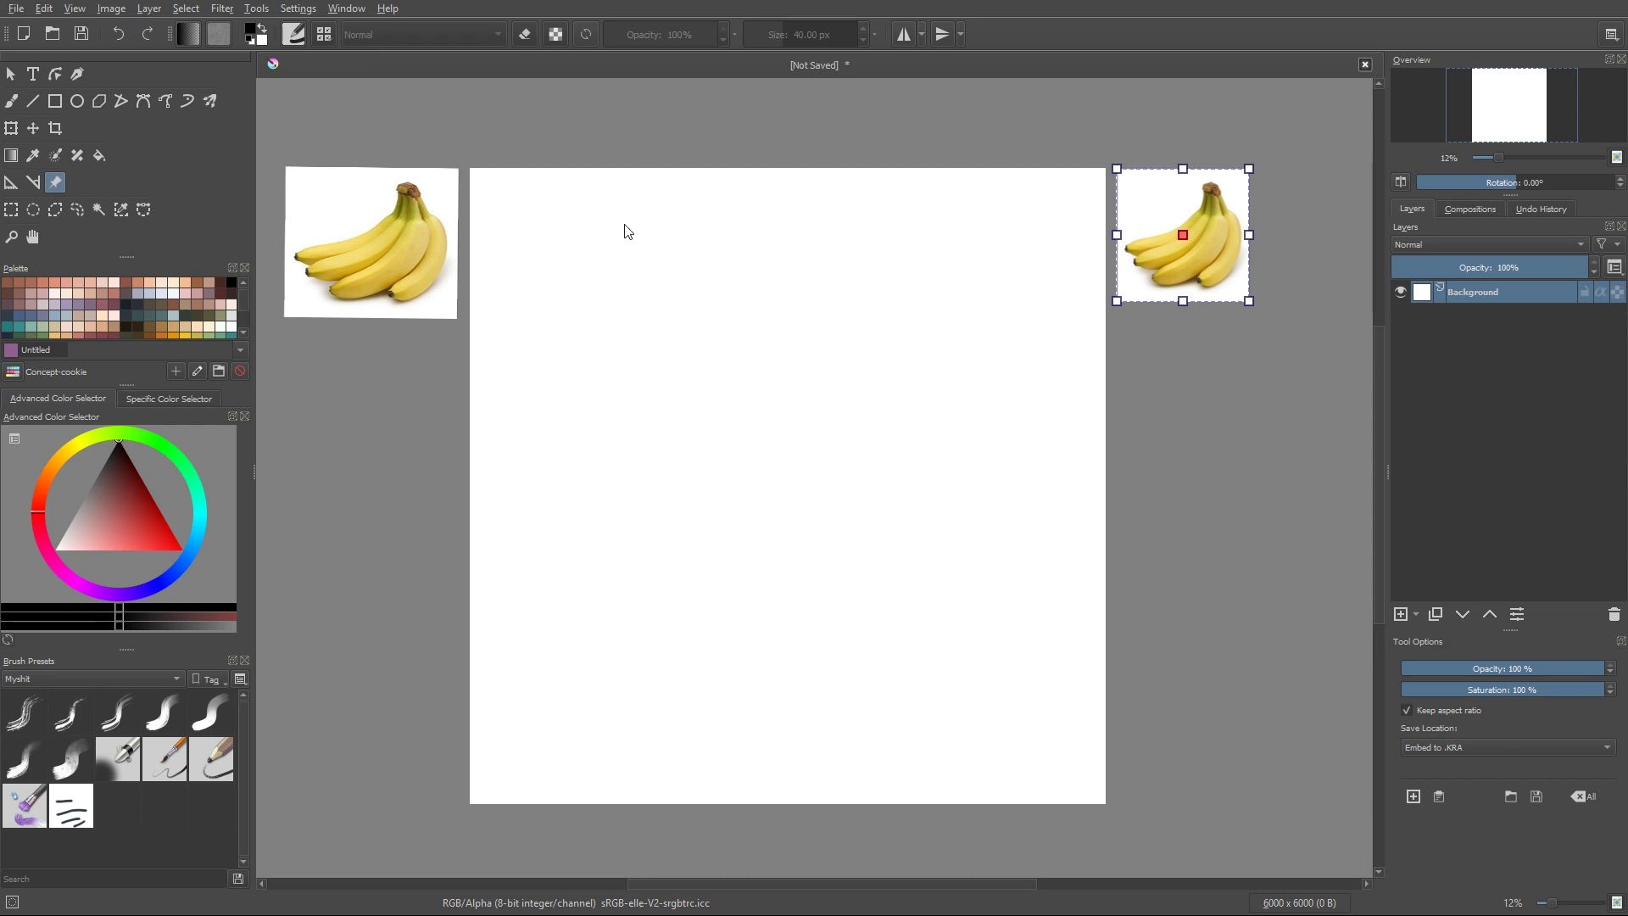
Select the banana references and save them to Pictures as the reference set asd.krf
click(402, 200)
click(1134, 267)
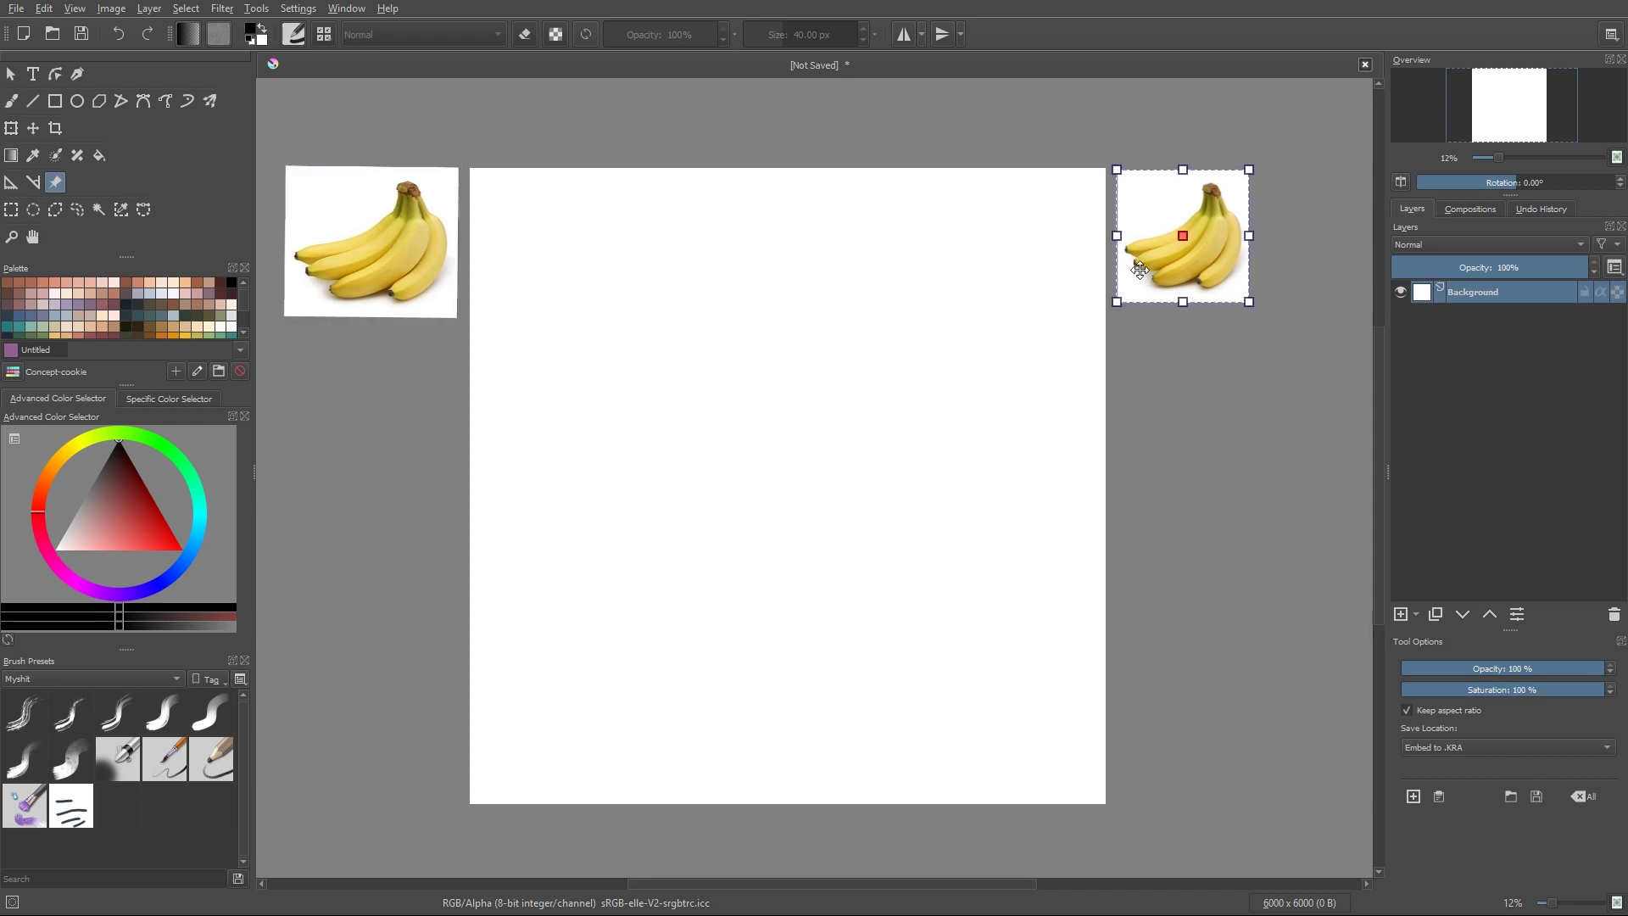
click(1536, 796)
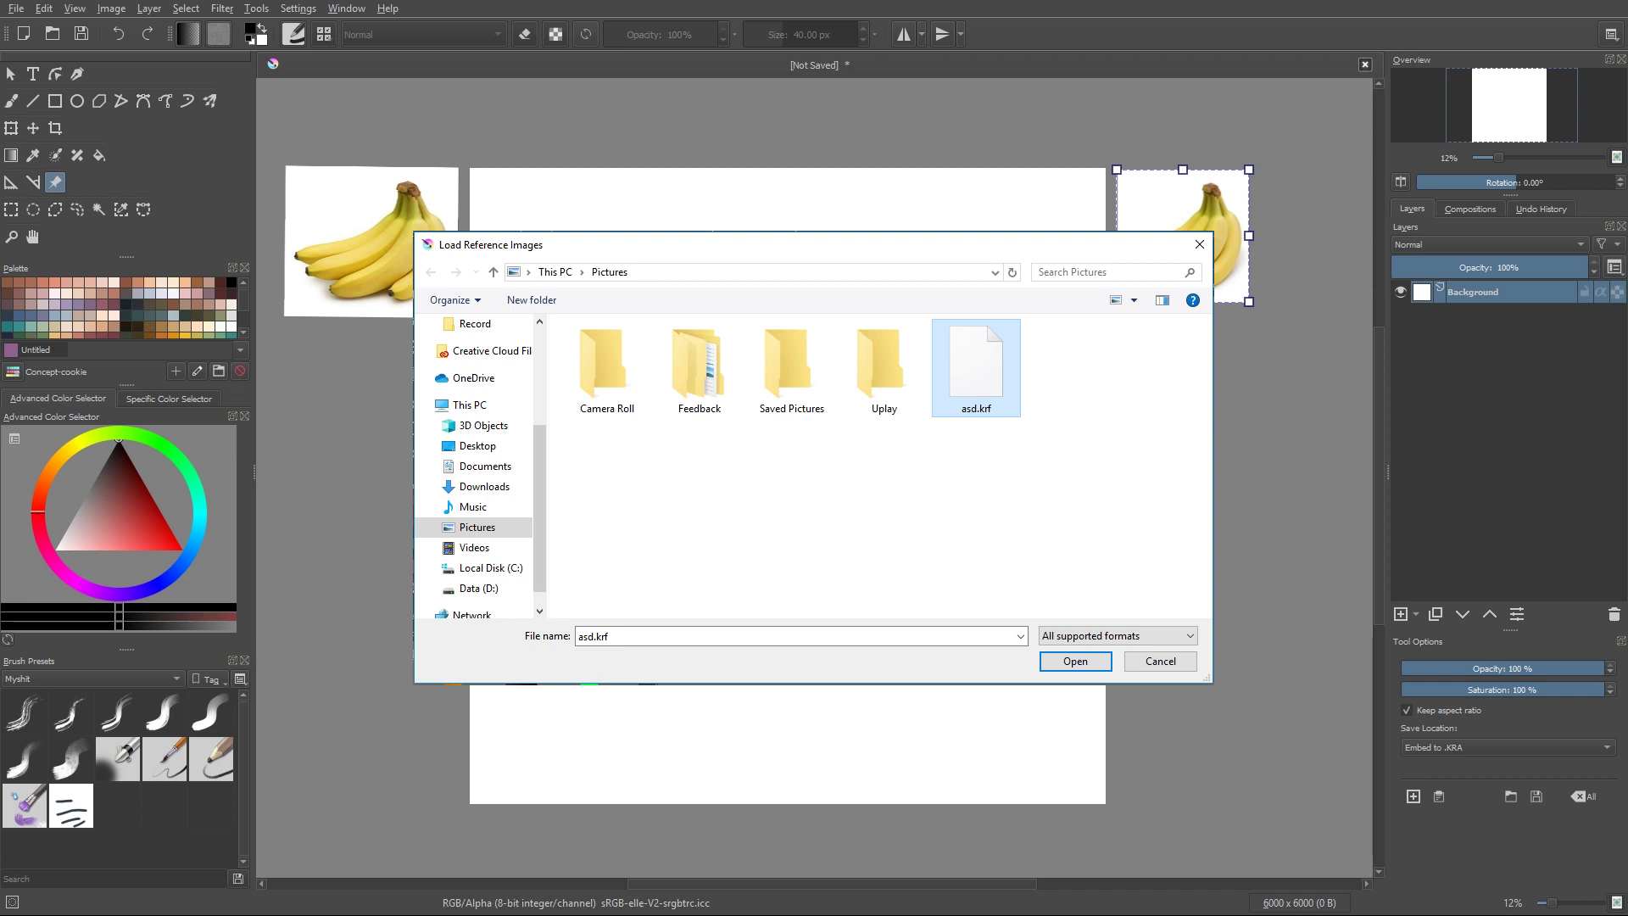
key(Return)
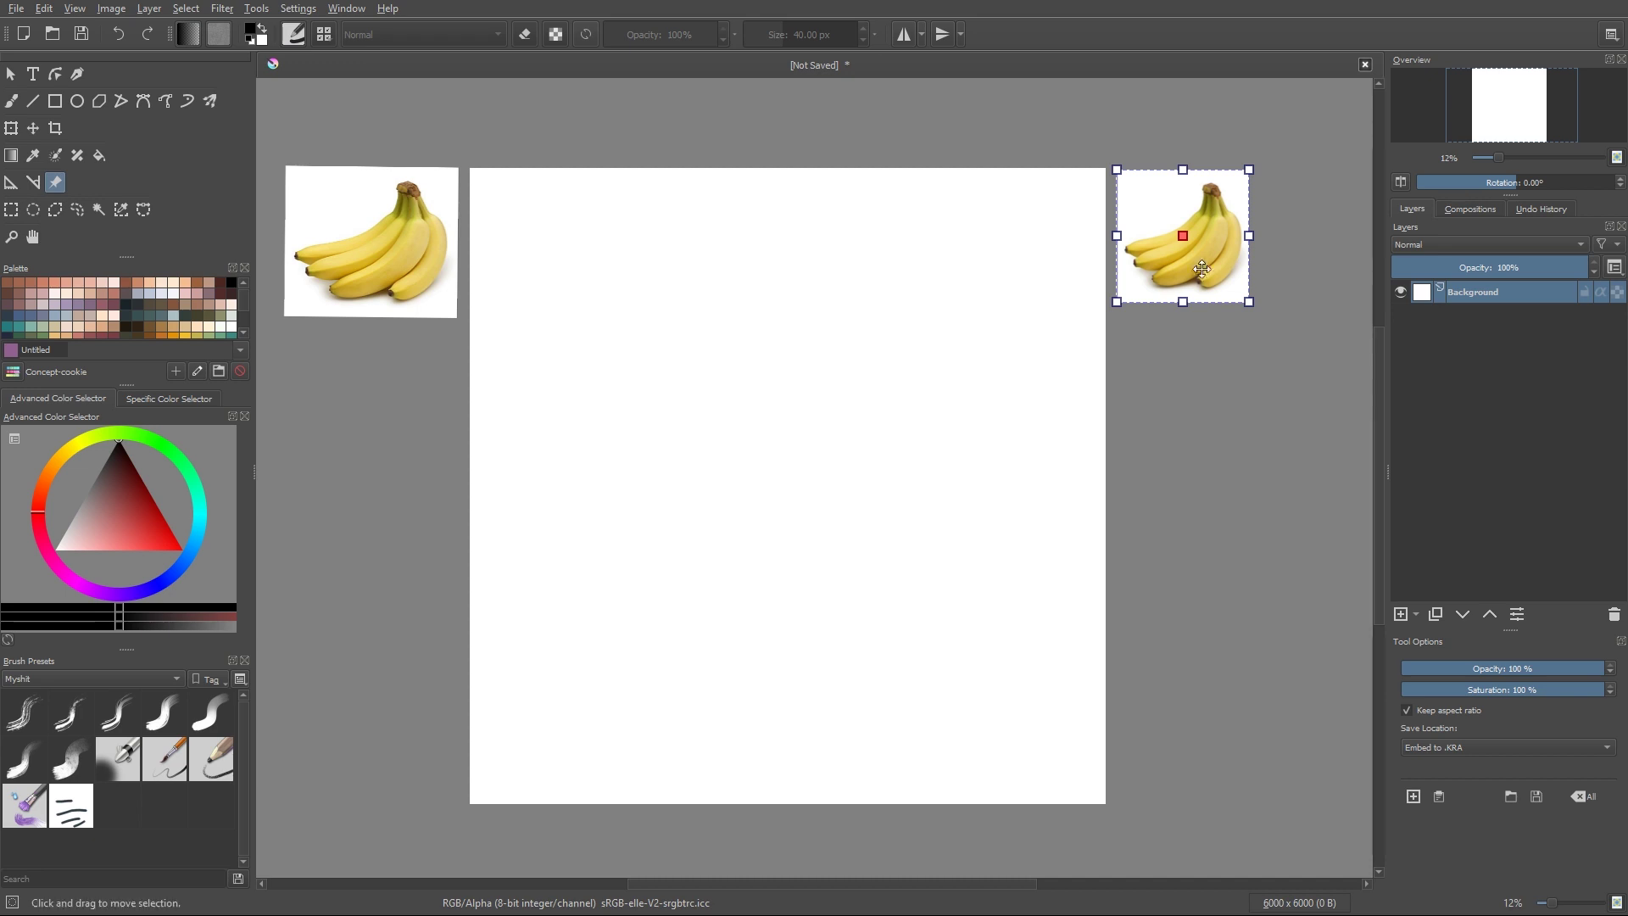
Delete all references, reload asd.krf to restore both bananas, then delete them all again
click(1582, 795)
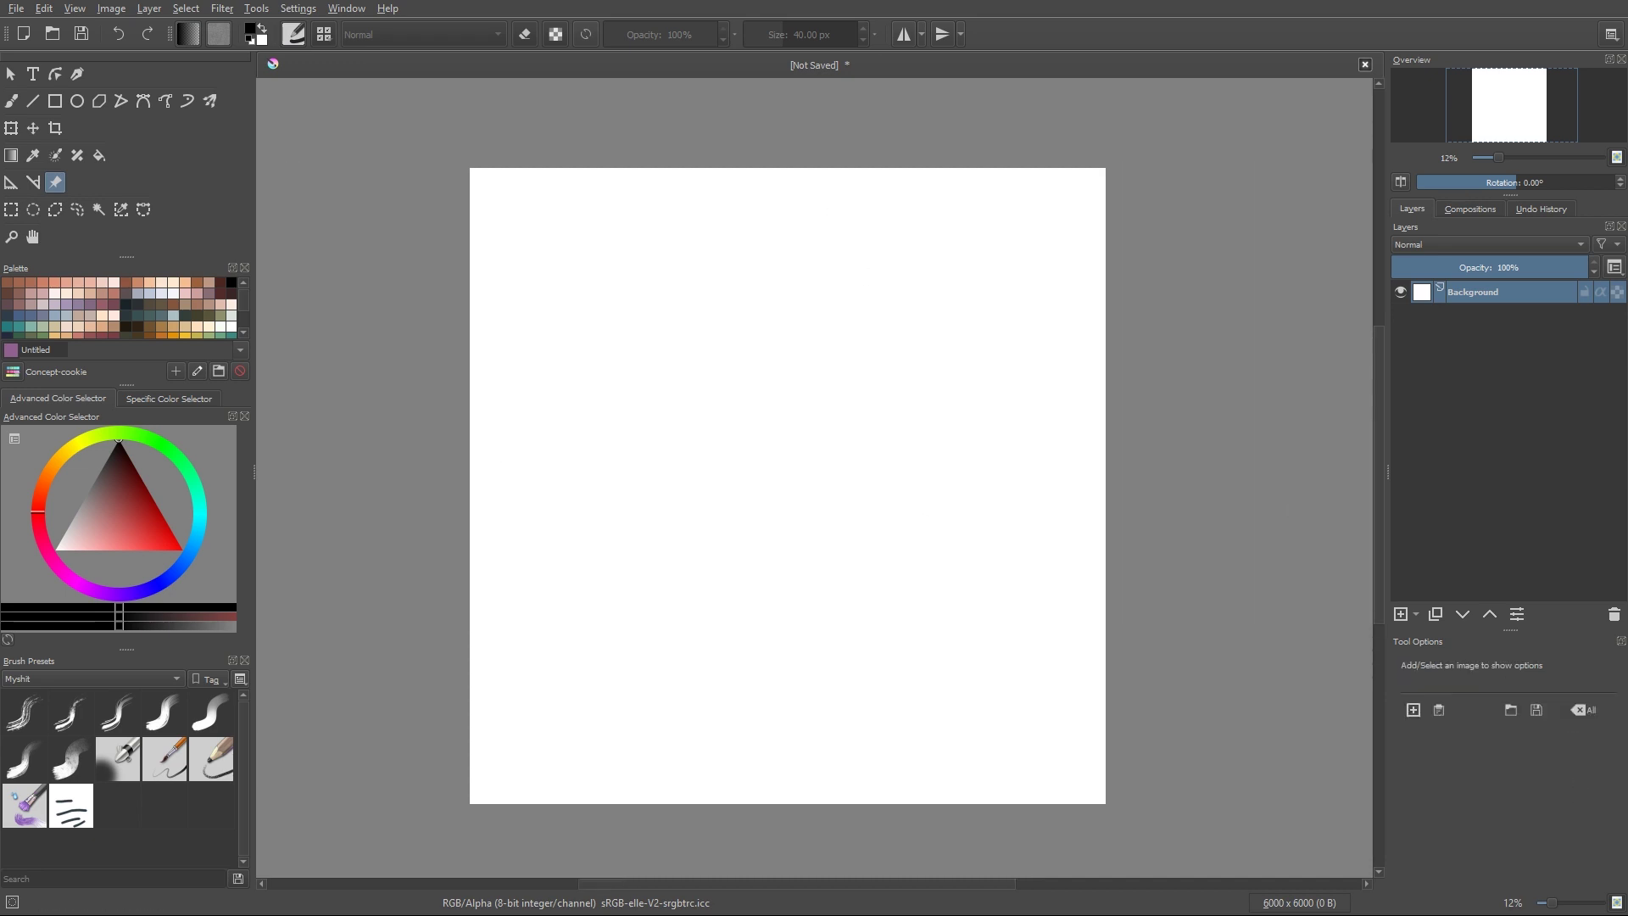
click(1510, 709)
key(Return)
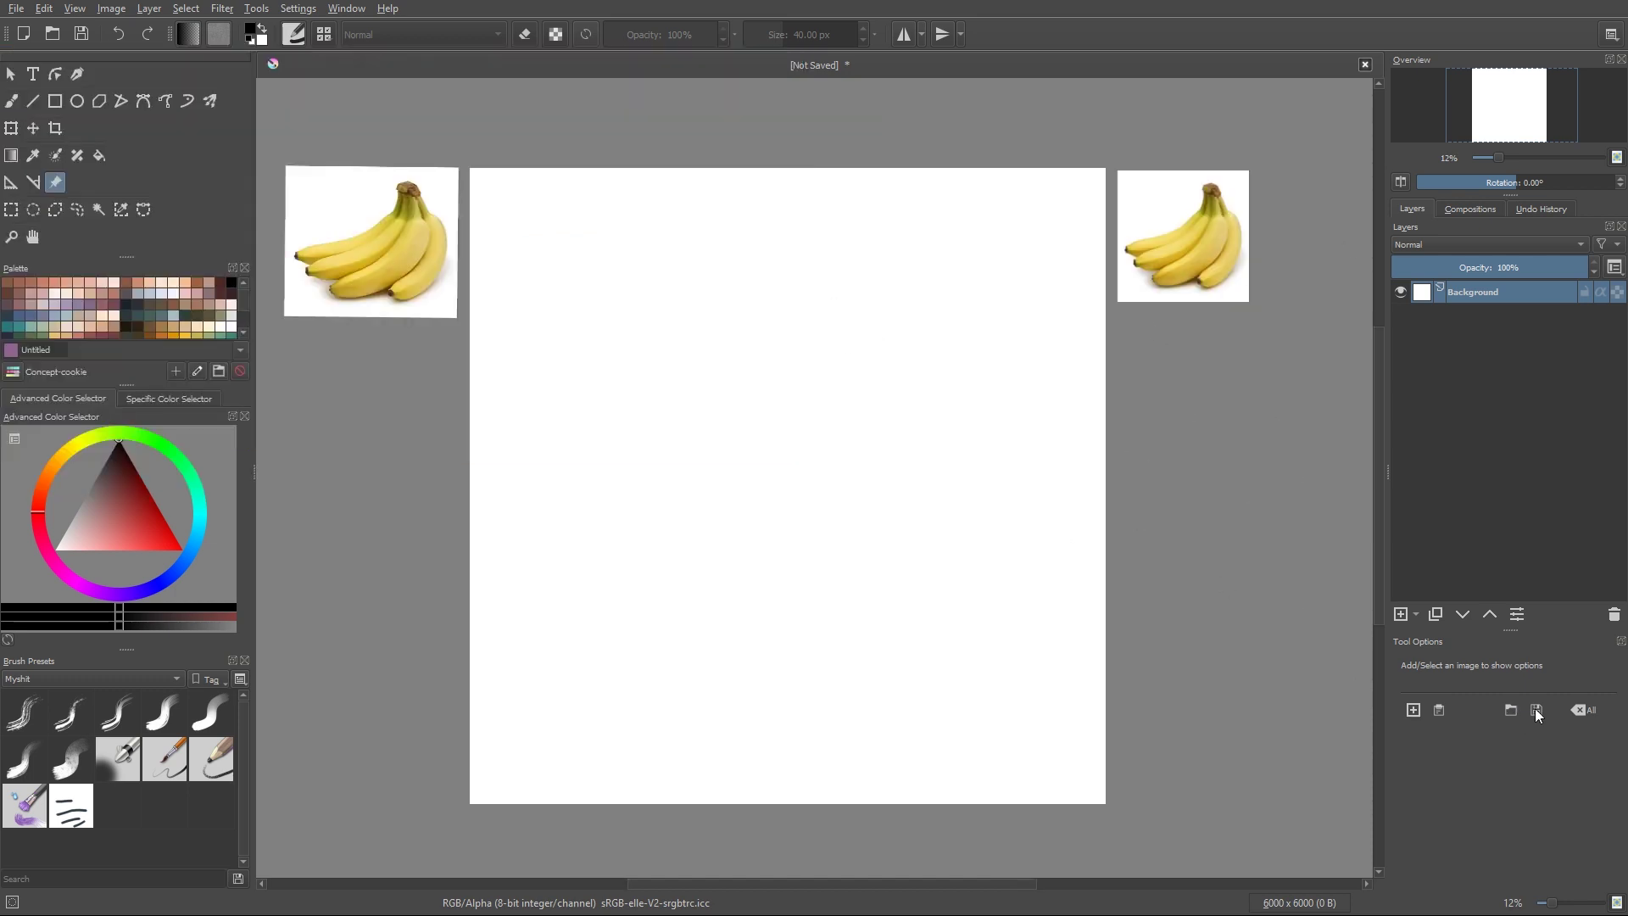
click(1587, 713)
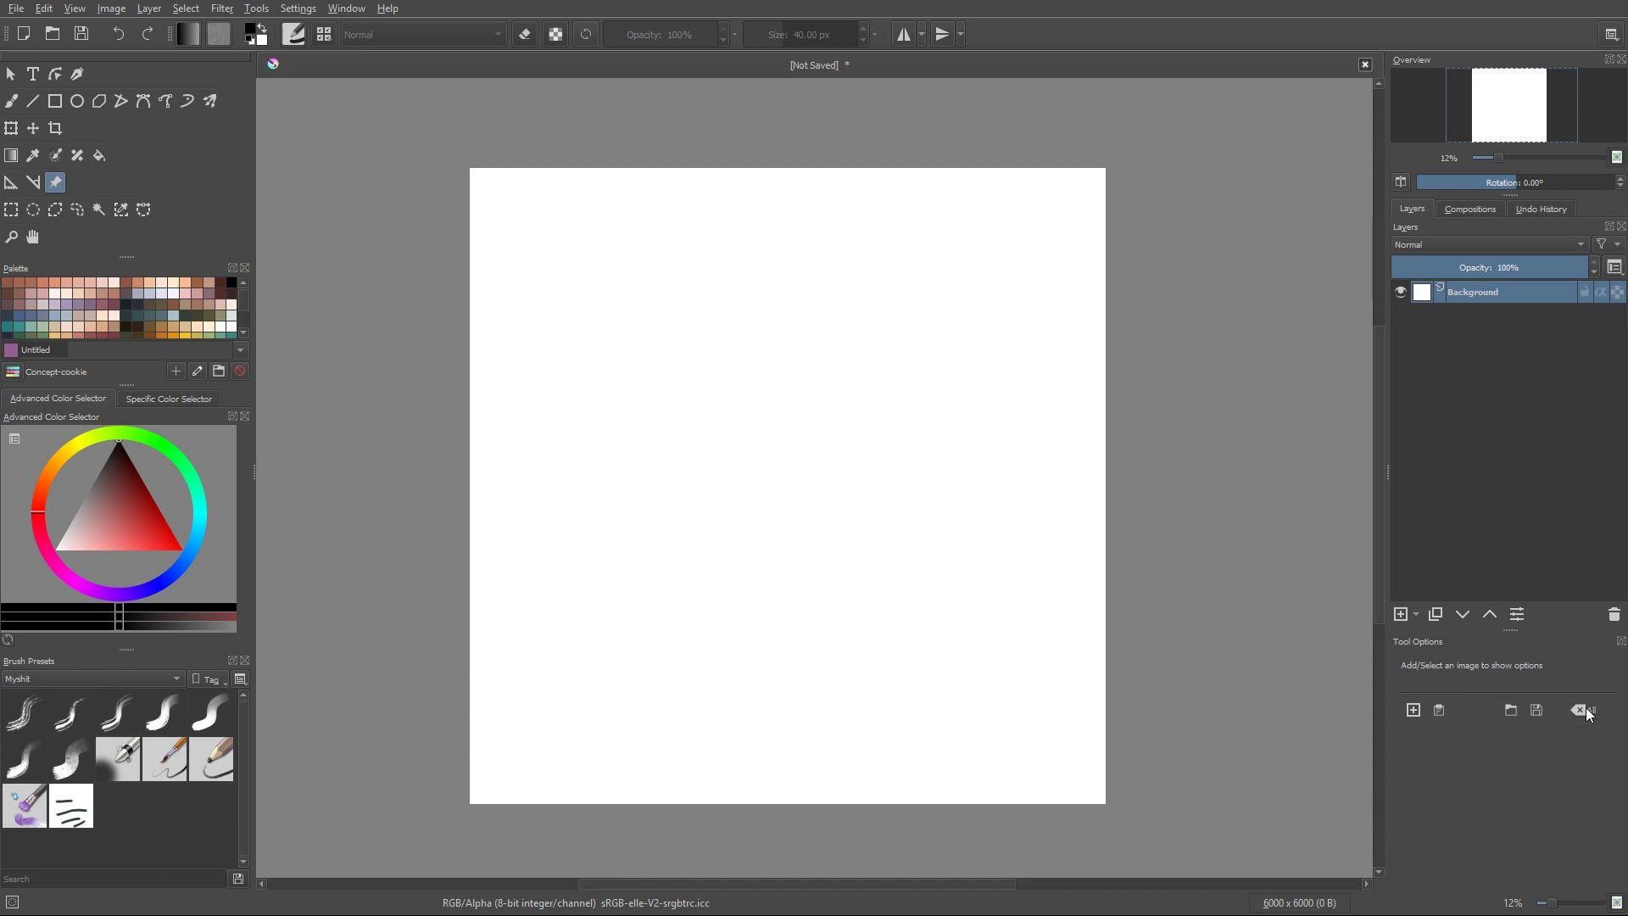